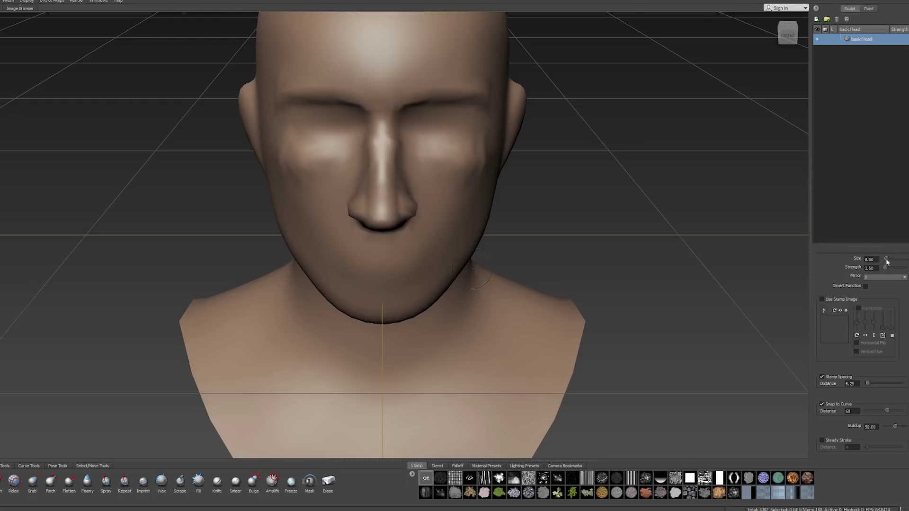
Step: Carve dents around the mouth and lips, then subdivide the head to a finer level
{"action": "left_click_drag", "start_coordinate": [346, 258], "coordinate": [430, 248]}
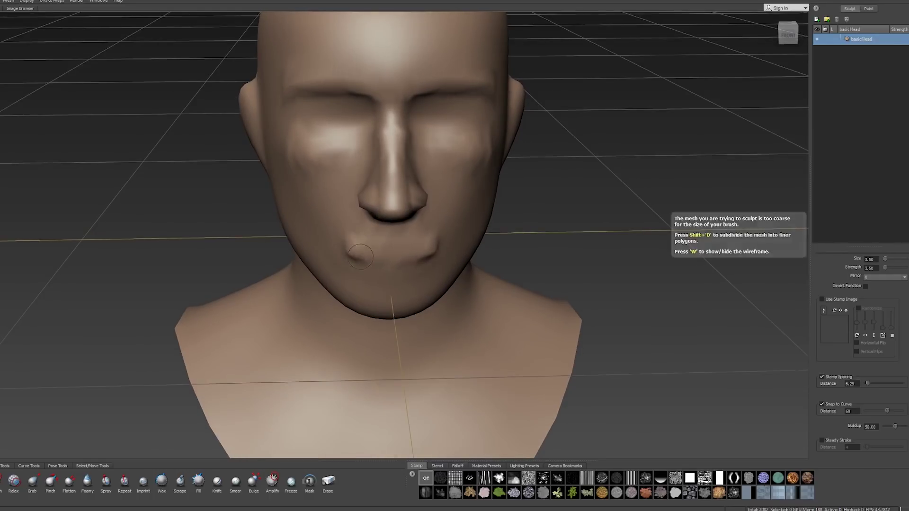
{"action": "left_click", "coordinate": [344, 258]}
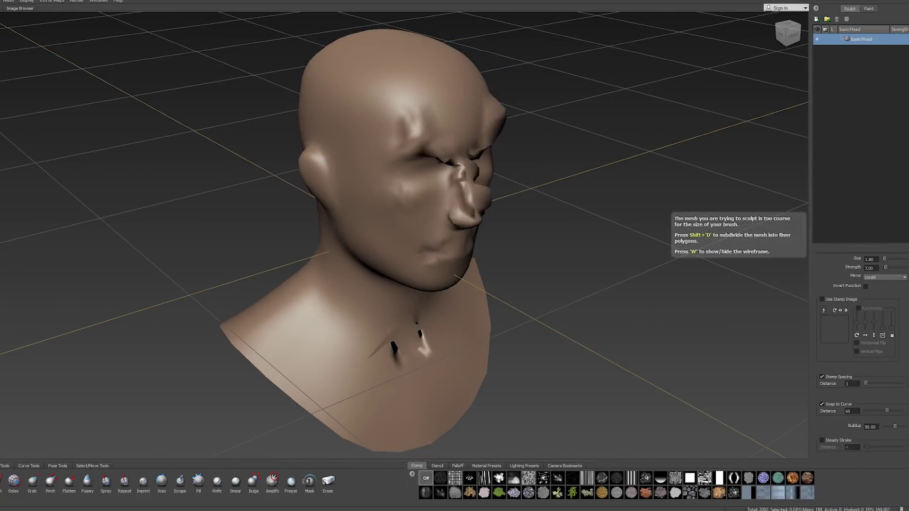
{"action": "left_click", "coordinate": [27, 1]}
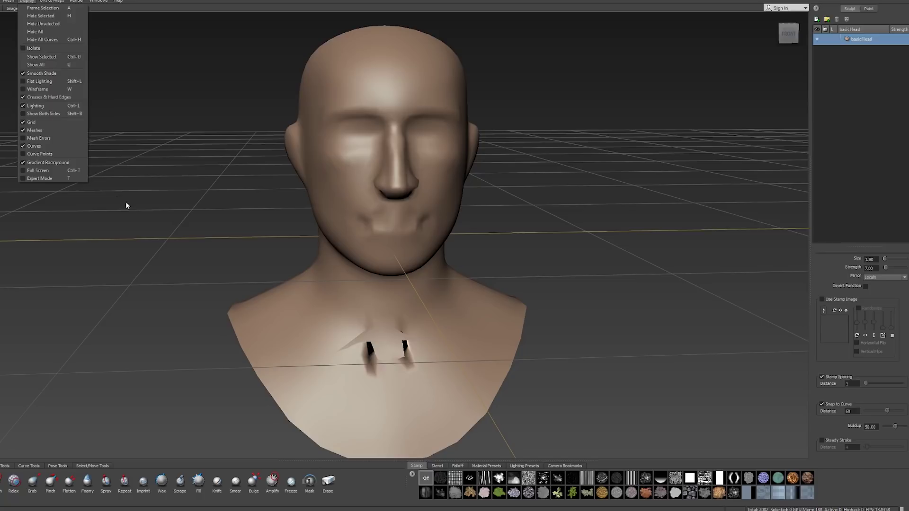
{"action": "left_click", "coordinate": [126, 205]}
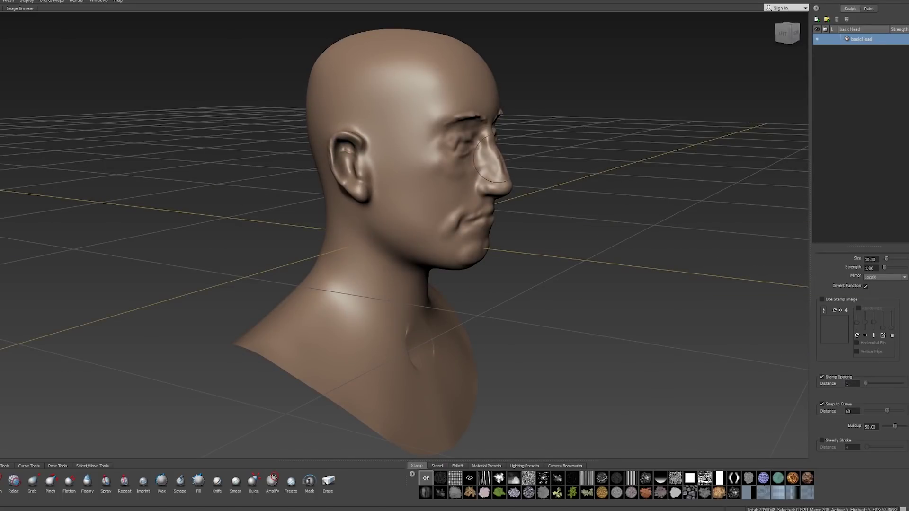
Step: Sculpt tendon and muscle ridges down the neck and ridges onto the cheek
{"action": "left_click_drag", "start_coordinate": [435, 369], "coordinate": [407, 374]}
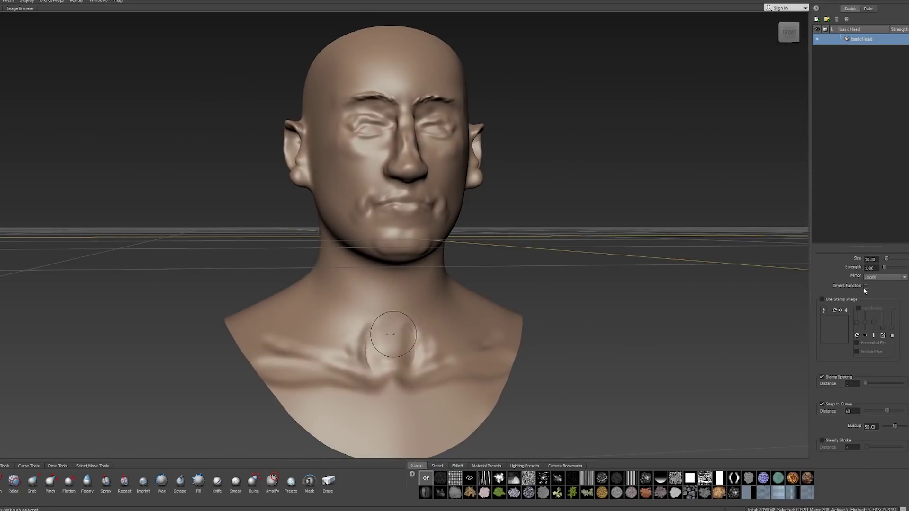
{"action": "left_click_drag", "start_coordinate": [388, 293], "coordinate": [360, 407]}
{"action": "left_click_drag", "start_coordinate": [341, 246], "coordinate": [392, 281]}
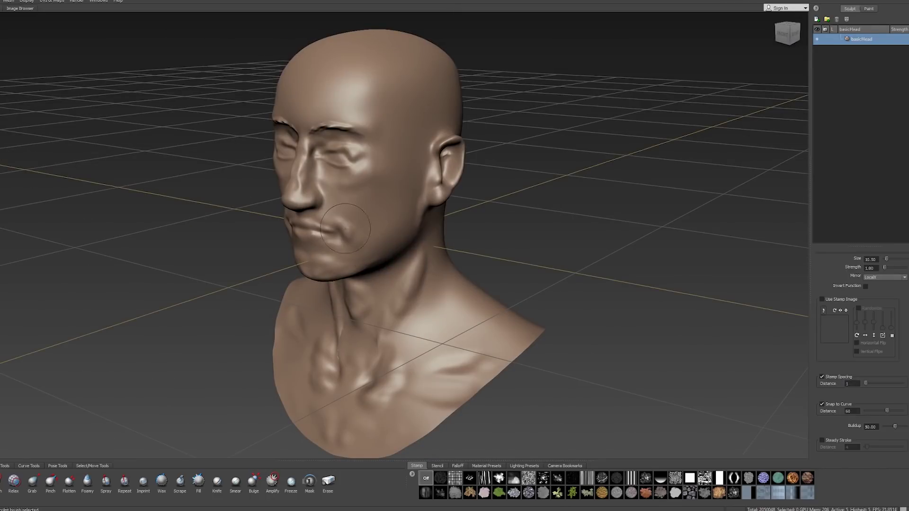
{"action": "left_click_drag", "start_coordinate": [345, 229], "coordinate": [374, 189]}
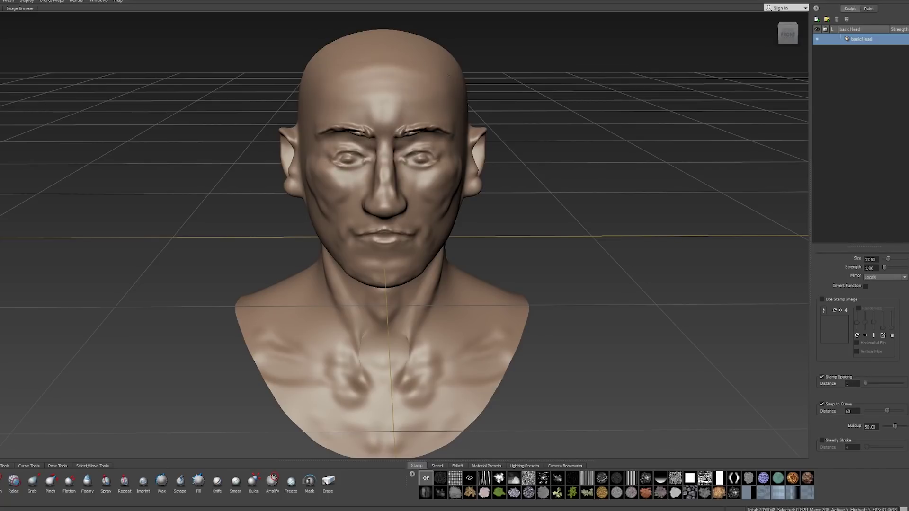
Step: Switch to the Fill brush to fill hollows and smooth the surface
{"action": "key", "text": "space"}
{"action": "left_click", "coordinate": [142, 279]}
{"action": "key", "text": "space"}
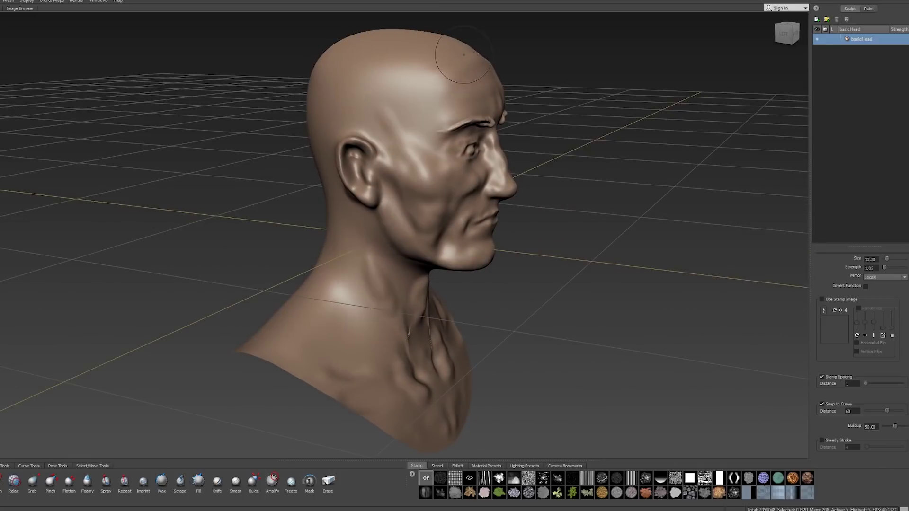
{"action": "left_click", "coordinate": [198, 481]}
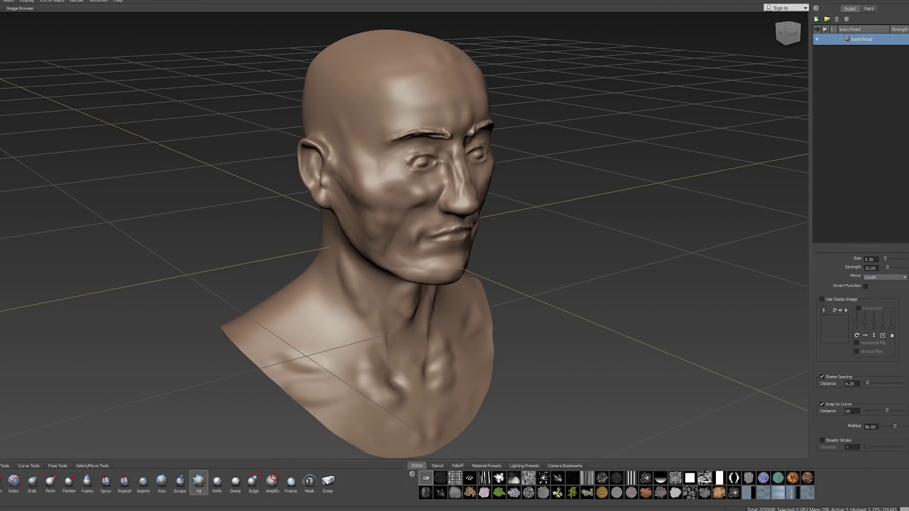
{"action": "key", "text": "shift"}
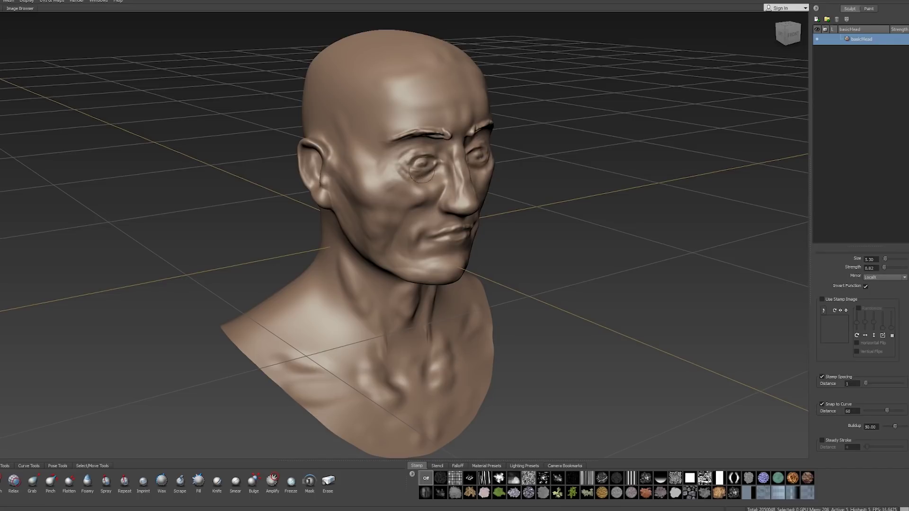
{"action": "scroll", "coordinate": [829, 252], "scroll_direction": "down", "scroll_amount": 1}
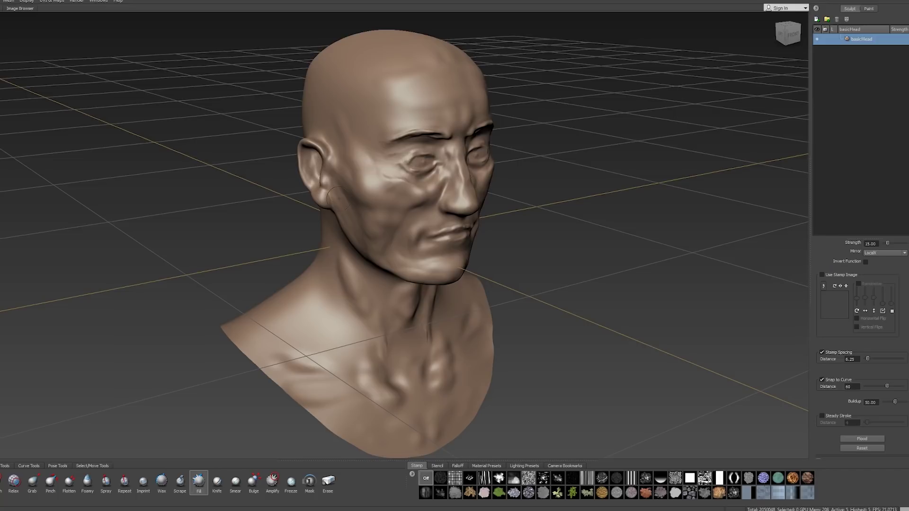
{"action": "left_click", "coordinate": [180, 481]}
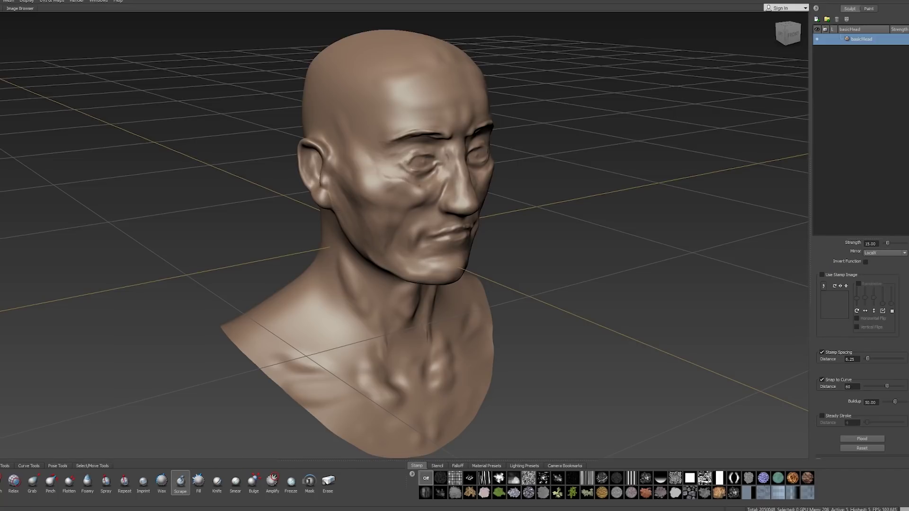
{"action": "key", "text": "KP_1"}
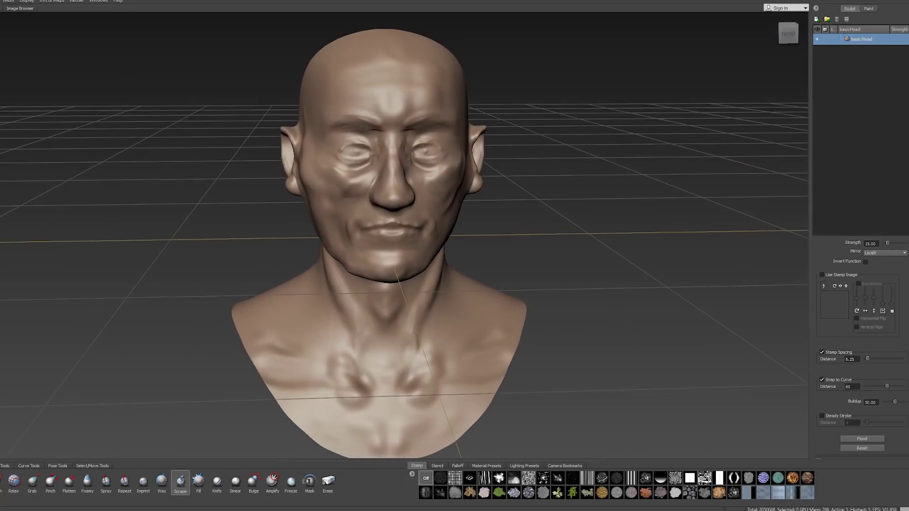
{"action": "right_click", "coordinate": [254, 204]}
{"action": "left_click_drag", "start_coordinate": [254, 203], "coordinate": [544, 187], "text": "alt"}
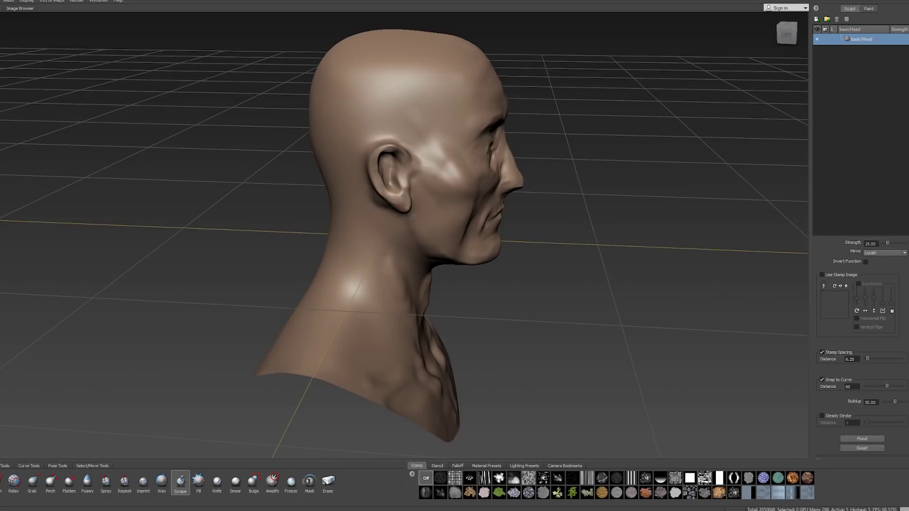
{"action": "left_click", "coordinate": [216, 481]}
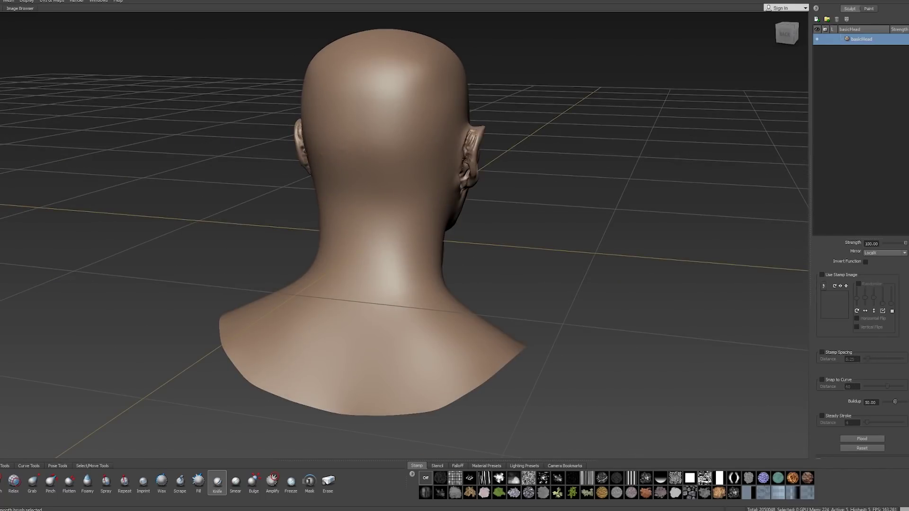
Step: Pick the Burn tool from the radial marking menu
{"action": "right_click_drag", "start_coordinate": [230, 176], "coordinate": [254, 203]}
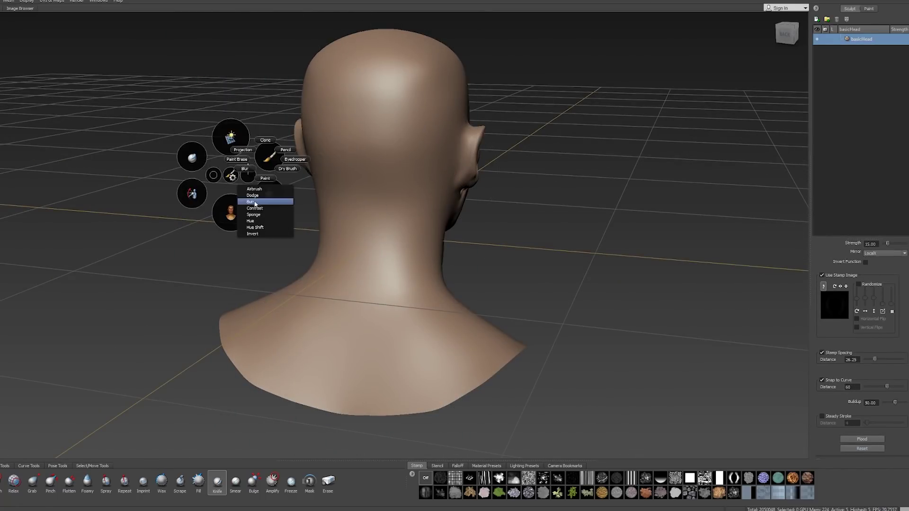
{"action": "left_click", "coordinate": [255, 204]}
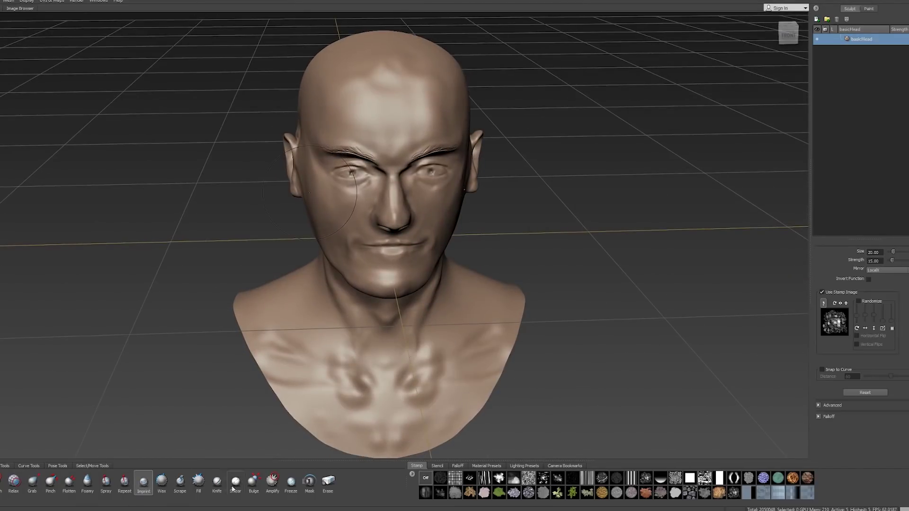
Step: Cut a crease along the upper eyelid and the line between the lips with Knife
{"action": "left_click", "coordinate": [216, 481]}
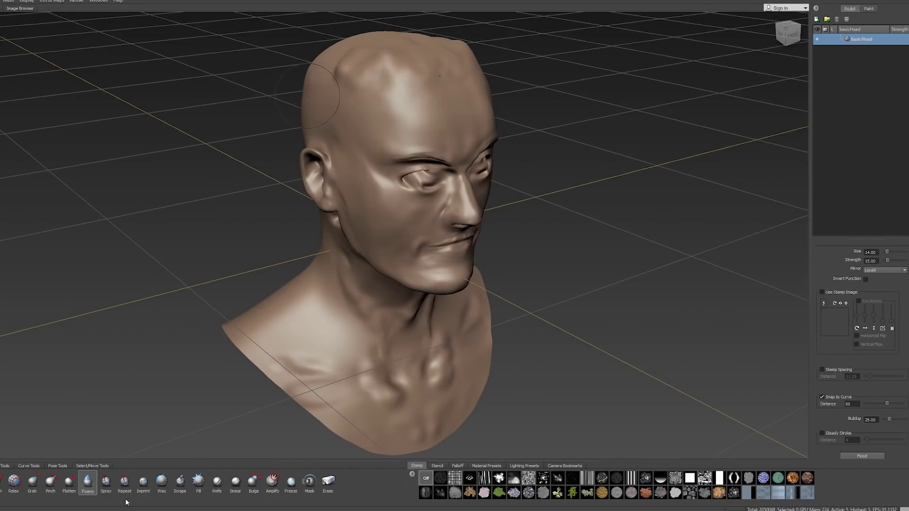
{"action": "left_click", "coordinate": [69, 482]}
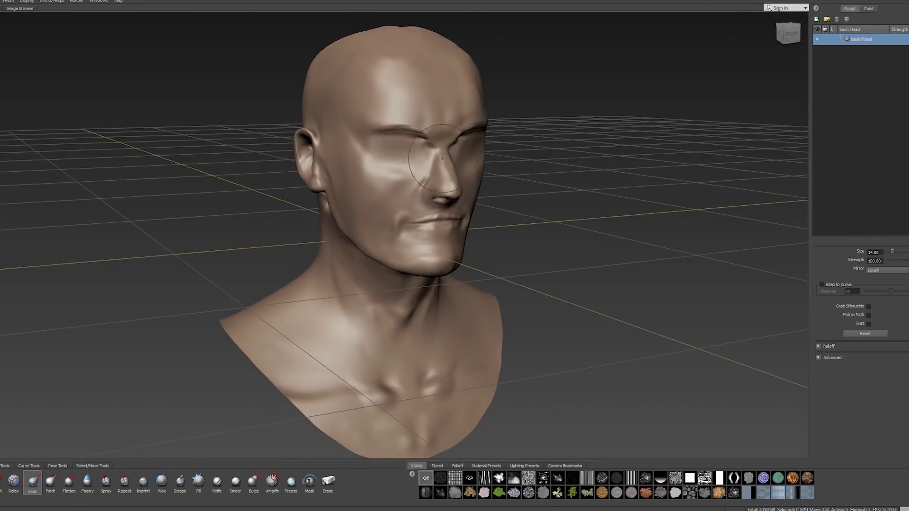
{"action": "left_click", "coordinate": [253, 481]}
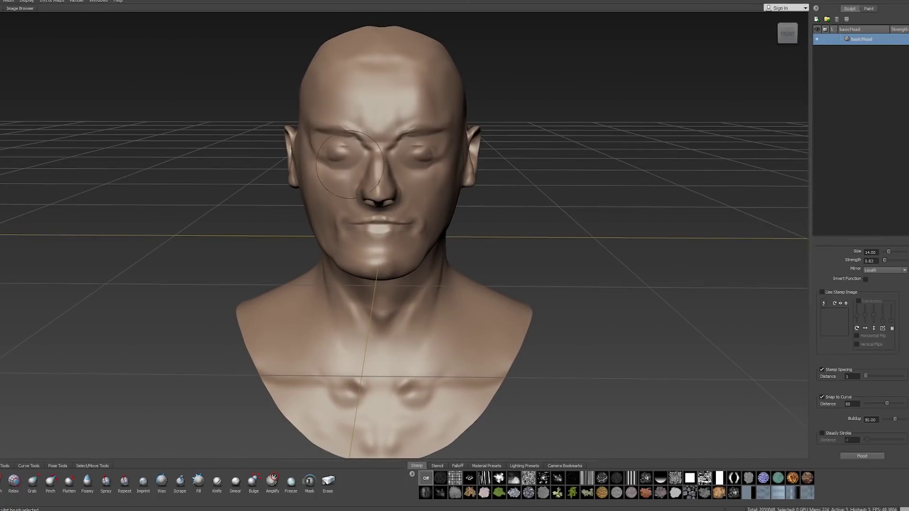
{"action": "mouse_move", "coordinate": [378, 125]}
{"action": "left_mouse_down"}
{"action": "mouse_move", "coordinate": [337, 131]}
{"action": "mouse_move", "coordinate": [343, 144]}
{"action": "left_mouse_up"}
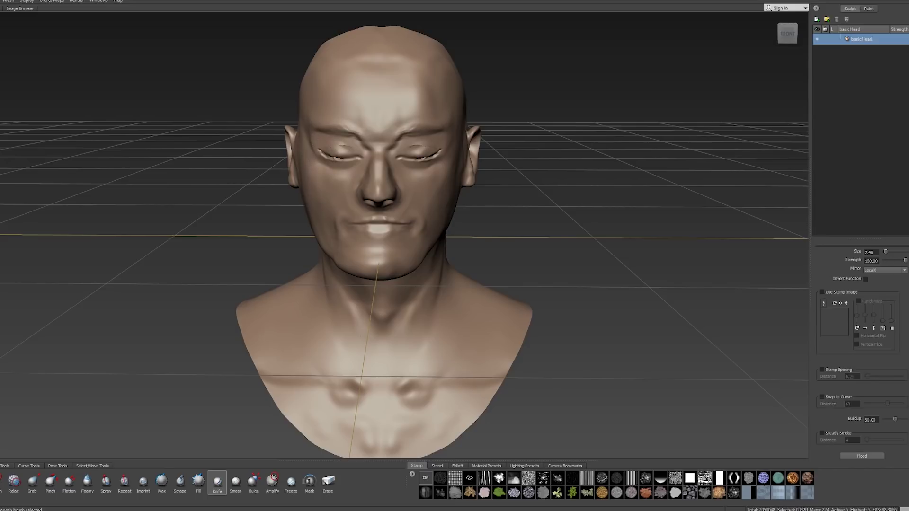
{"action": "left_click_drag", "start_coordinate": [350, 224], "coordinate": [405, 221]}
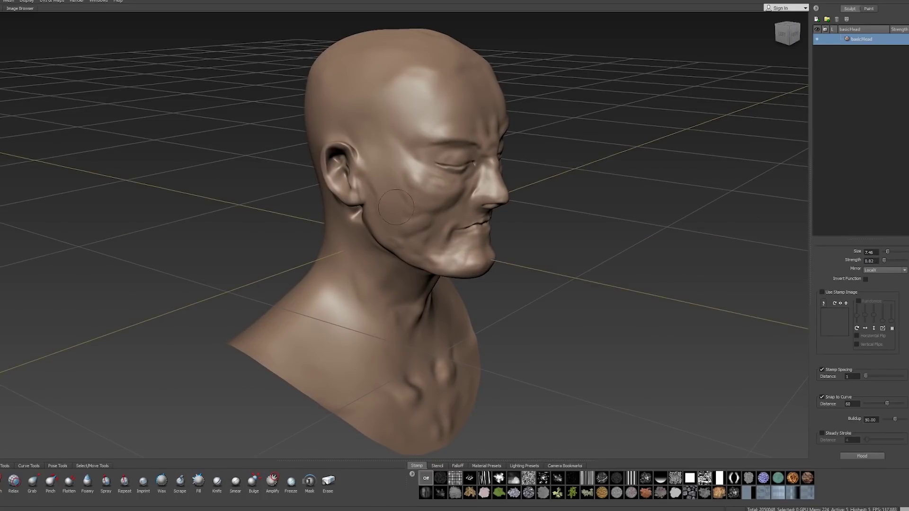
{"action": "left_click", "coordinate": [32, 481]}
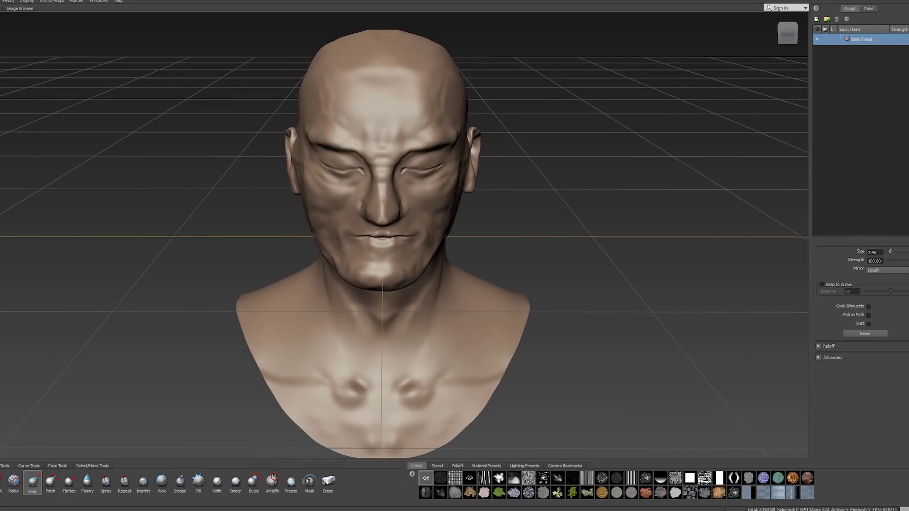
Step: Carve vertical frown furrows up the forehead using Flatten, Knife and Pinch brushes
{"action": "left_click", "coordinate": [70, 481]}
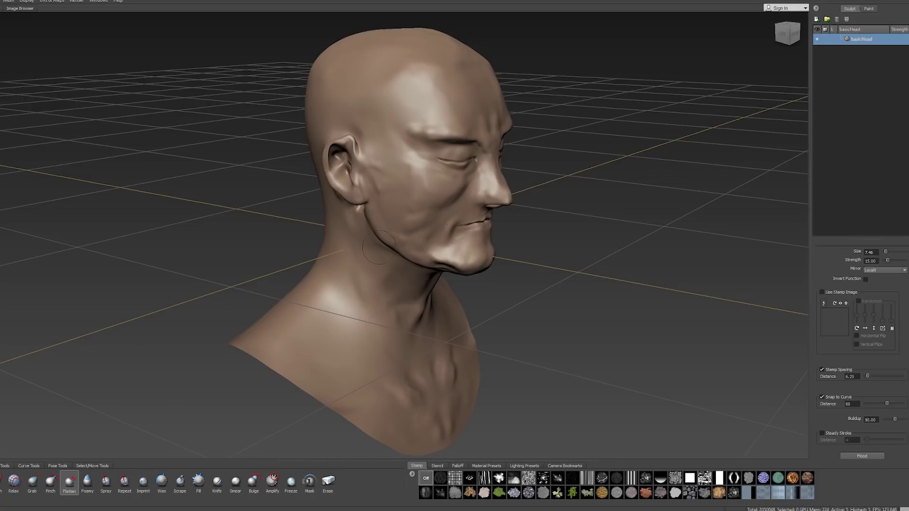
{"action": "left_click_drag", "start_coordinate": [379, 247], "coordinate": [386, 360], "text": "alt"}
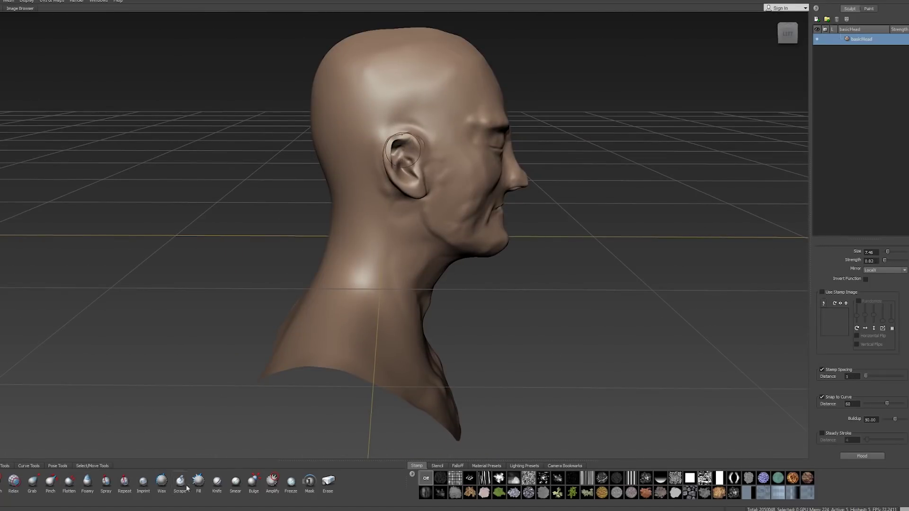
{"action": "left_click", "coordinate": [216, 481]}
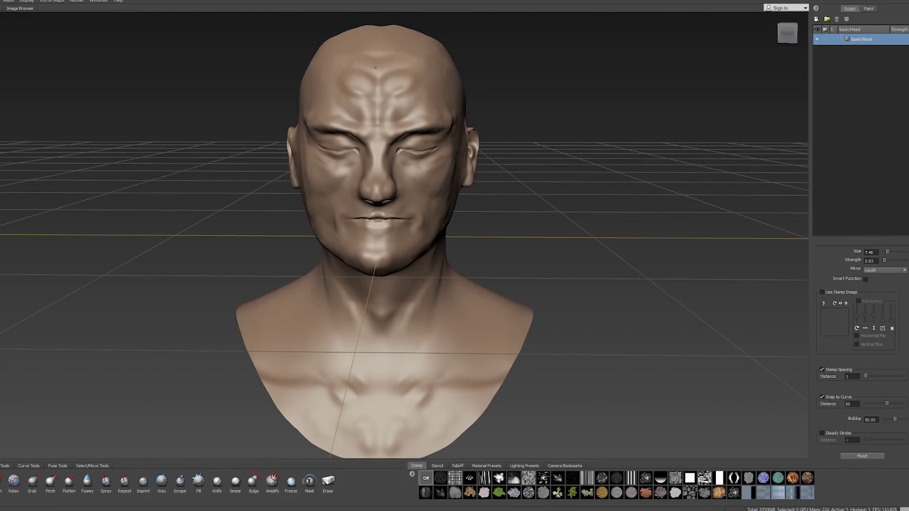
{"action": "left_click", "coordinate": [51, 481]}
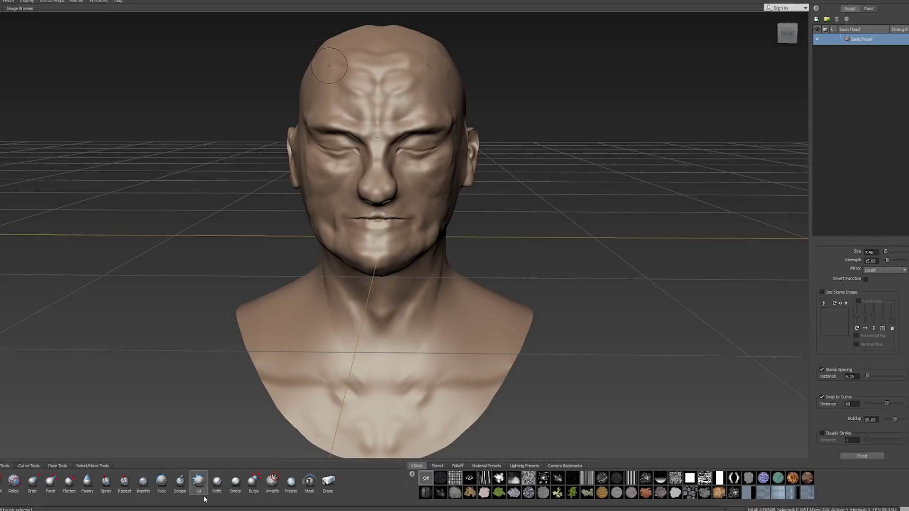
Step: Amplify the forehead and chin wrinkles and the ridges along the cheek and jaw
{"action": "left_click", "coordinate": [273, 481]}
{"action": "left_click_drag", "start_coordinate": [353, 243], "coordinate": [405, 246]}
{"action": "left_click_drag", "start_coordinate": [369, 69], "coordinate": [407, 108]}
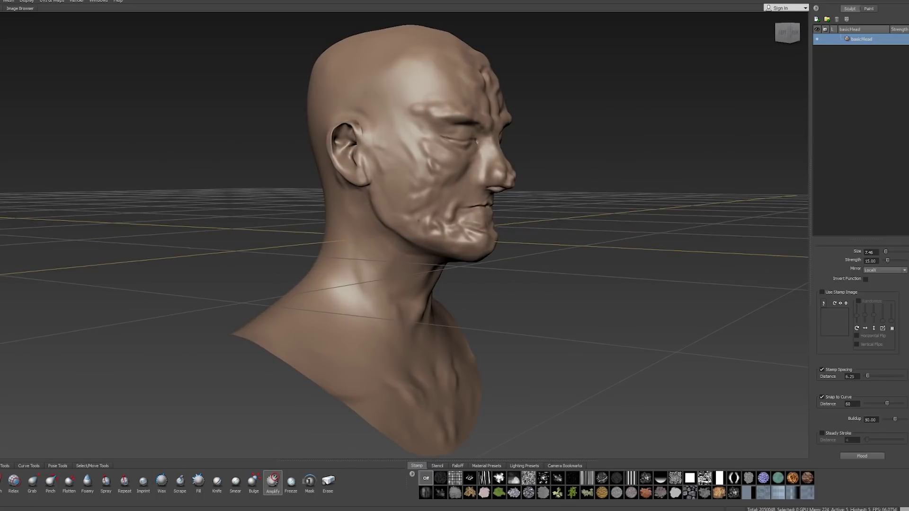
{"action": "left_click_drag", "start_coordinate": [407, 199], "coordinate": [473, 222]}
{"action": "left_click_drag", "start_coordinate": [418, 151], "coordinate": [473, 218]}
{"action": "left_click_drag", "start_coordinate": [407, 223], "coordinate": [473, 236]}
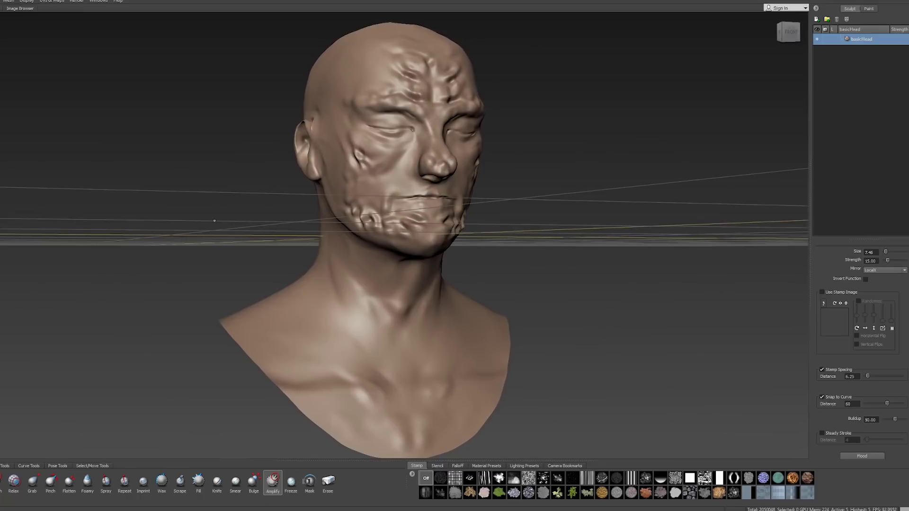
Step: Build wax lumps over the cheek, jaw, under the eye and along the brow
{"action": "left_click", "coordinate": [162, 481]}
{"action": "mouse_move", "coordinate": [369, 161]}
{"action": "left_mouse_down"}
{"action": "mouse_move", "coordinate": [370, 206]}
{"action": "mouse_move", "coordinate": [379, 233]}
{"action": "left_mouse_up"}
{"action": "mouse_move", "coordinate": [416, 203]}
{"action": "left_mouse_down"}
{"action": "mouse_move", "coordinate": [369, 168]}
{"action": "mouse_move", "coordinate": [345, 133]}
{"action": "left_mouse_up"}
{"action": "mouse_move", "coordinate": [398, 102]}
{"action": "left_mouse_down"}
{"action": "mouse_move", "coordinate": [348, 132]}
{"action": "mouse_move", "coordinate": [393, 163]}
{"action": "left_mouse_up"}
{"action": "left_click", "coordinate": [180, 482]}
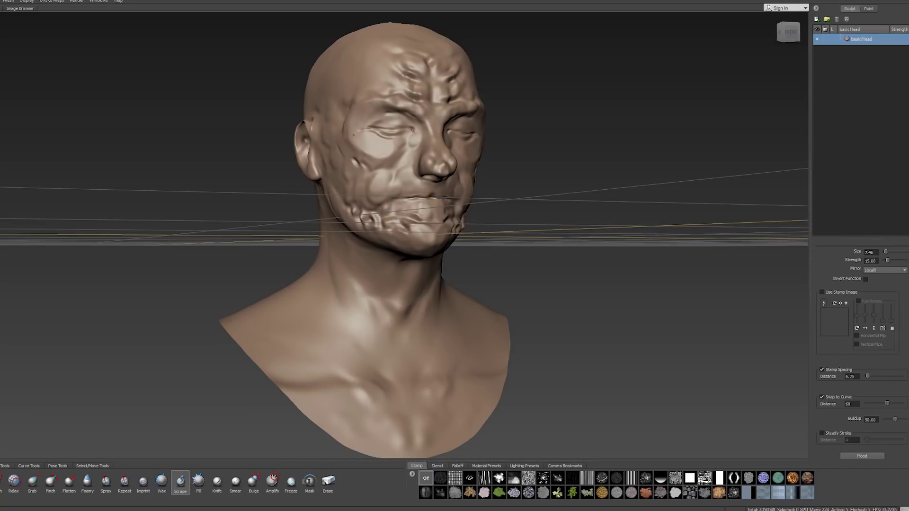
{"action": "left_click", "coordinate": [162, 481]}
{"action": "mouse_move", "coordinate": [347, 119]}
{"action": "left_mouse_down"}
{"action": "mouse_move", "coordinate": [393, 163]}
{"action": "mouse_move", "coordinate": [367, 72]}
{"action": "mouse_move", "coordinate": [326, 87]}
{"action": "mouse_move", "coordinate": [326, 175]}
{"action": "mouse_move", "coordinate": [431, 279]}
{"action": "left_mouse_up"}
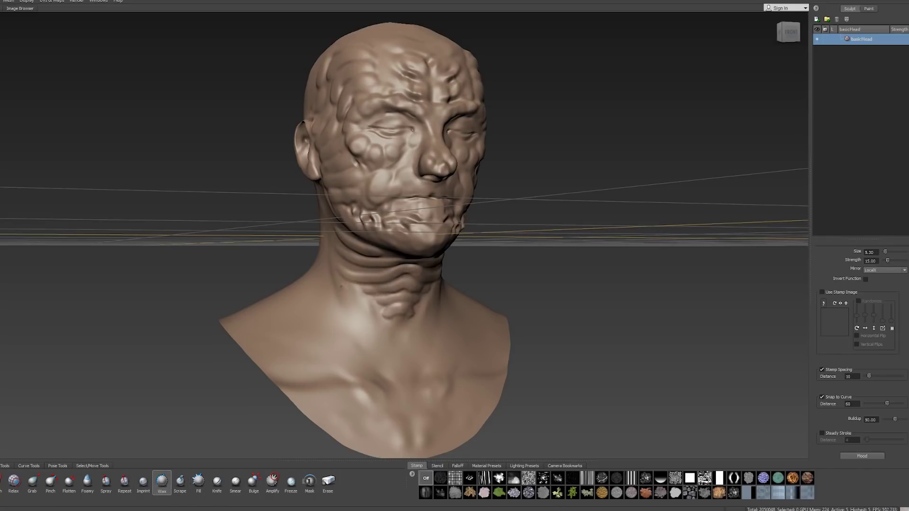